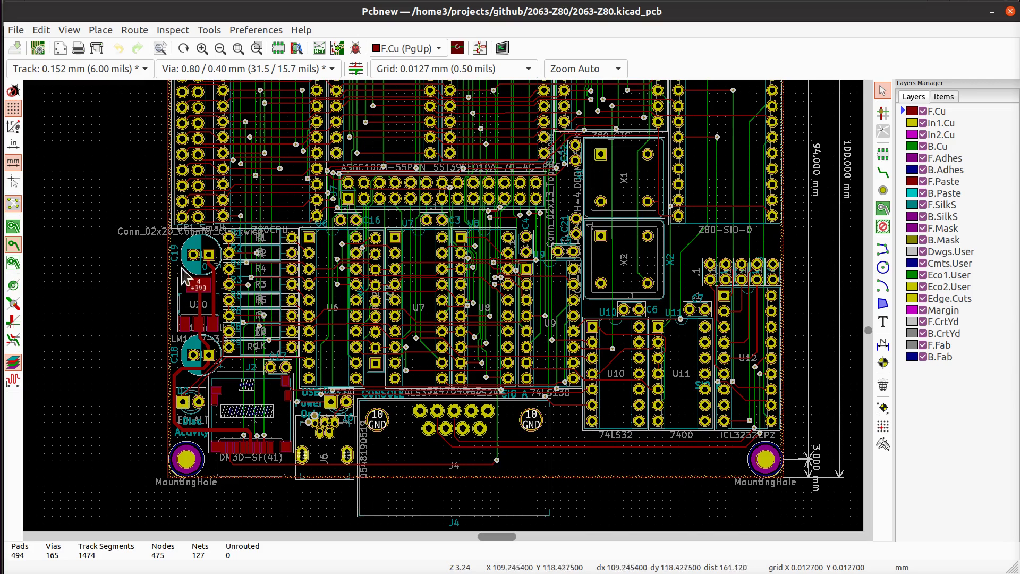
# - Open the board's plot settings, set the output directory to pdf and choose PDF as the plot format
pyautogui.click(93, 50)
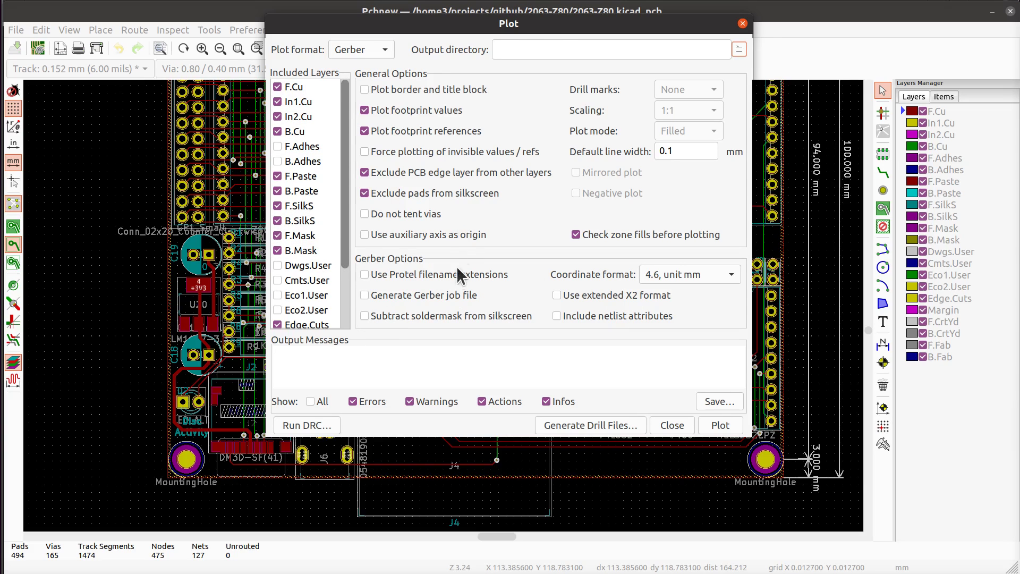
pyautogui.click(534, 48)
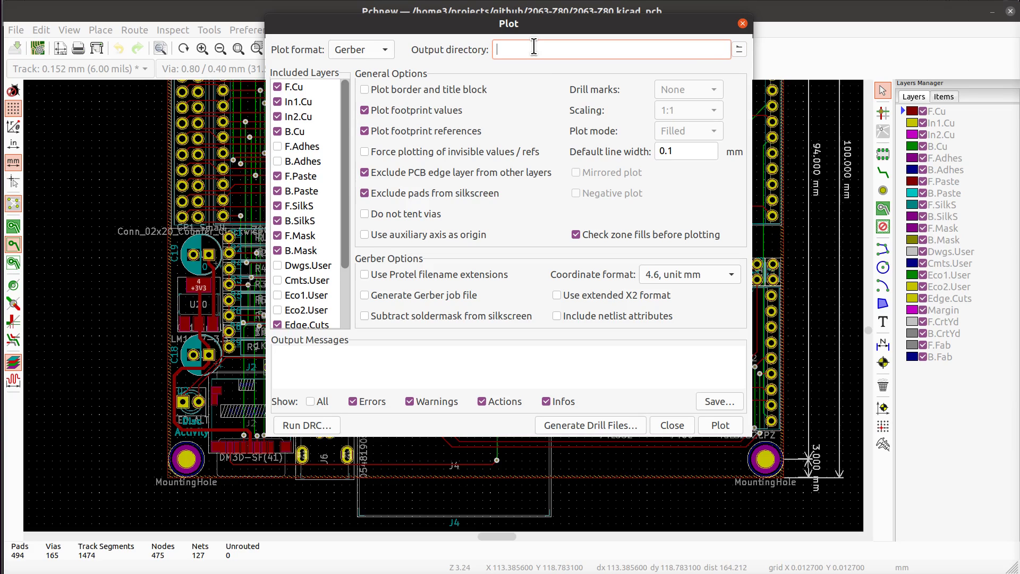
pyautogui.write('pdf')
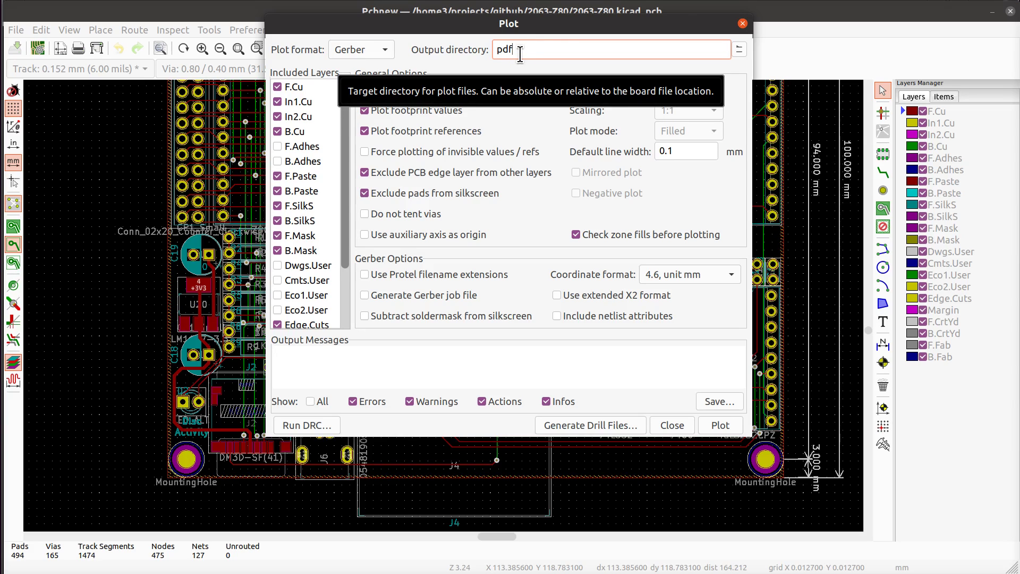
pyautogui.click(350, 49)
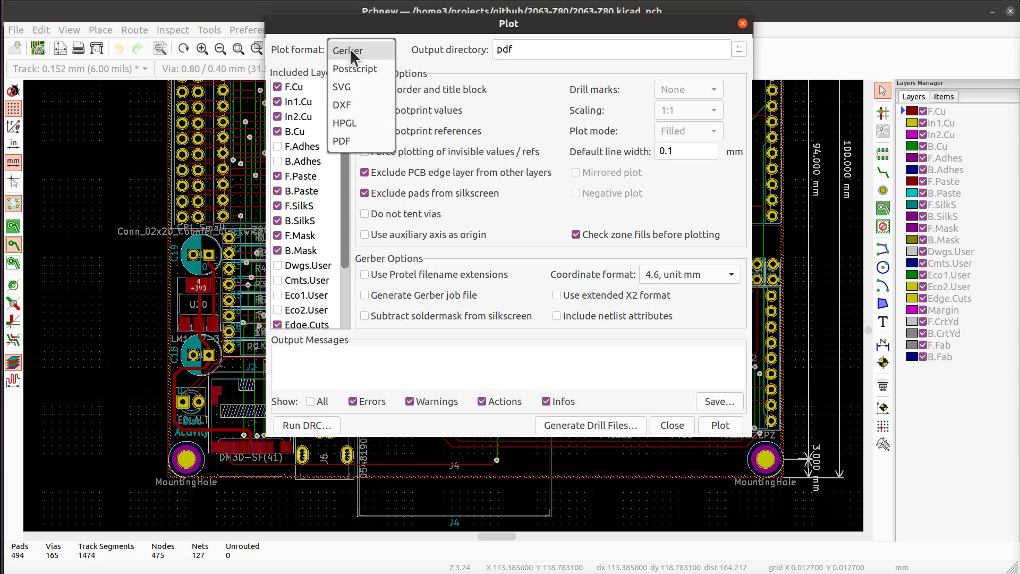
pyautogui.click(351, 140)
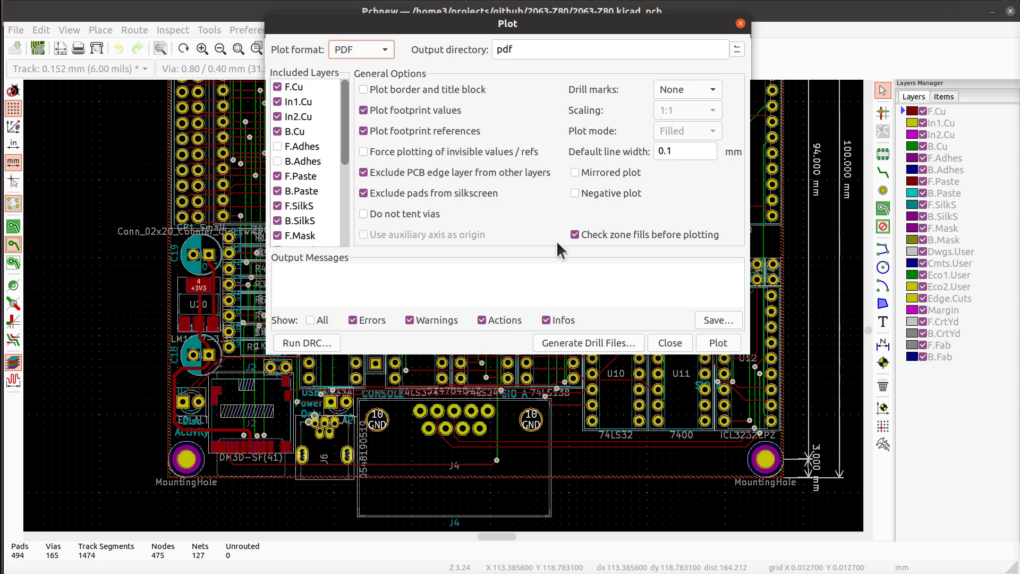
# - Add Dwgs.User to the included layers, plot the PDF files and close the plot settings
pyautogui.moveTo(750, 353); pyautogui.dragTo(795, 440)
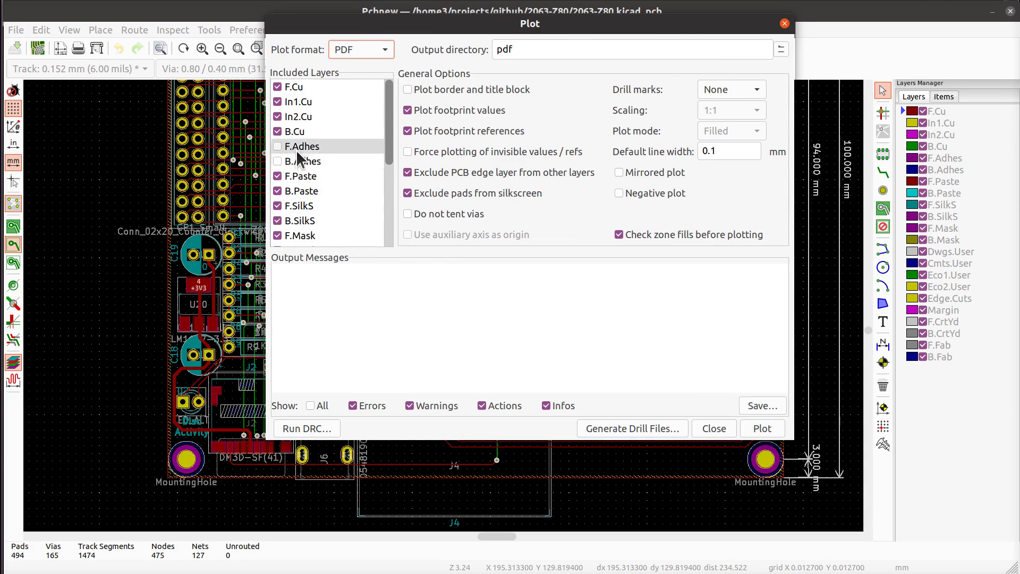
pyautogui.scroll(-4, 295, 150)
pyautogui.scroll(1, 301, 165)
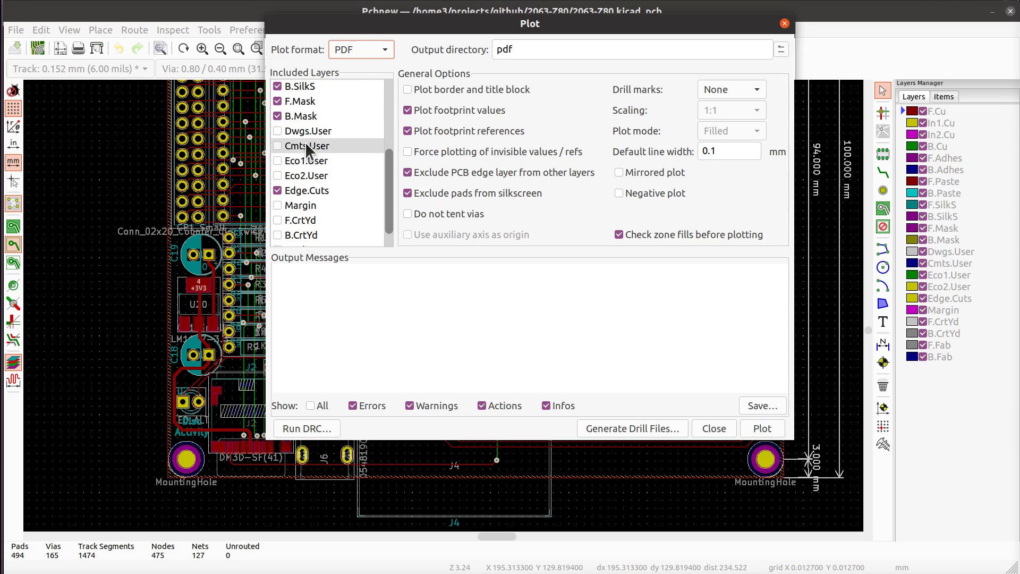
pyautogui.click(278, 133)
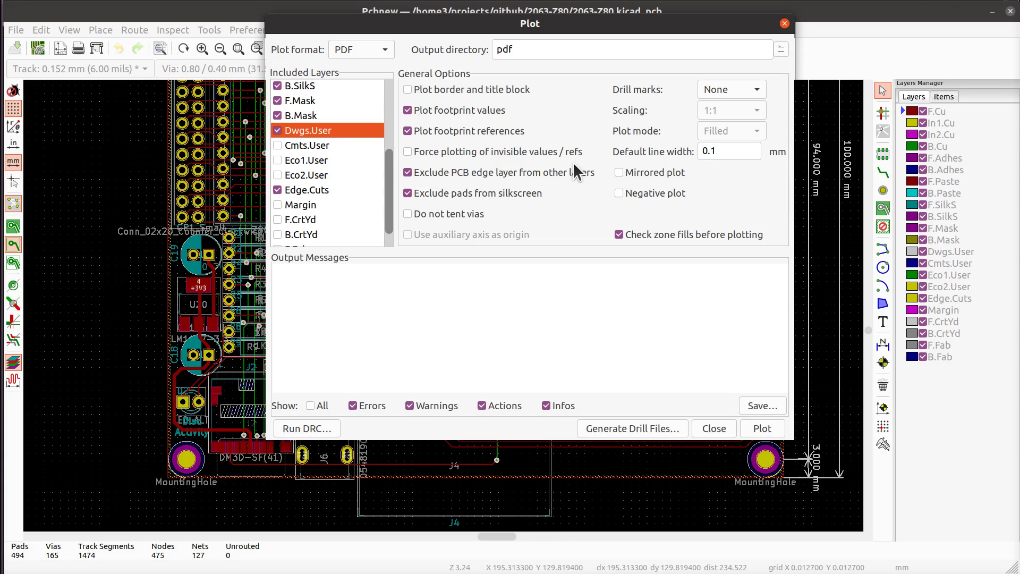
pyautogui.click(755, 425)
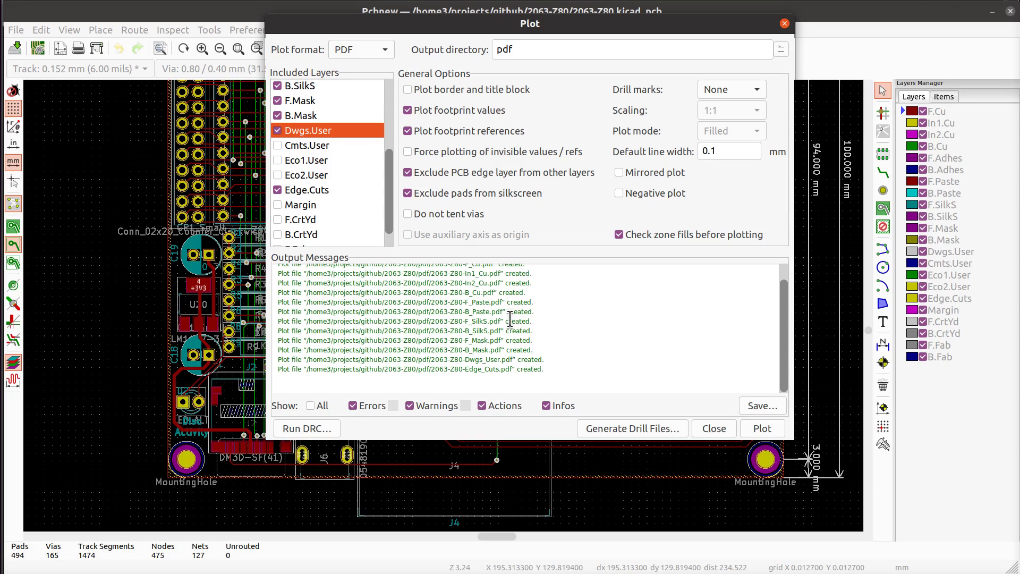
pyautogui.click(714, 429)
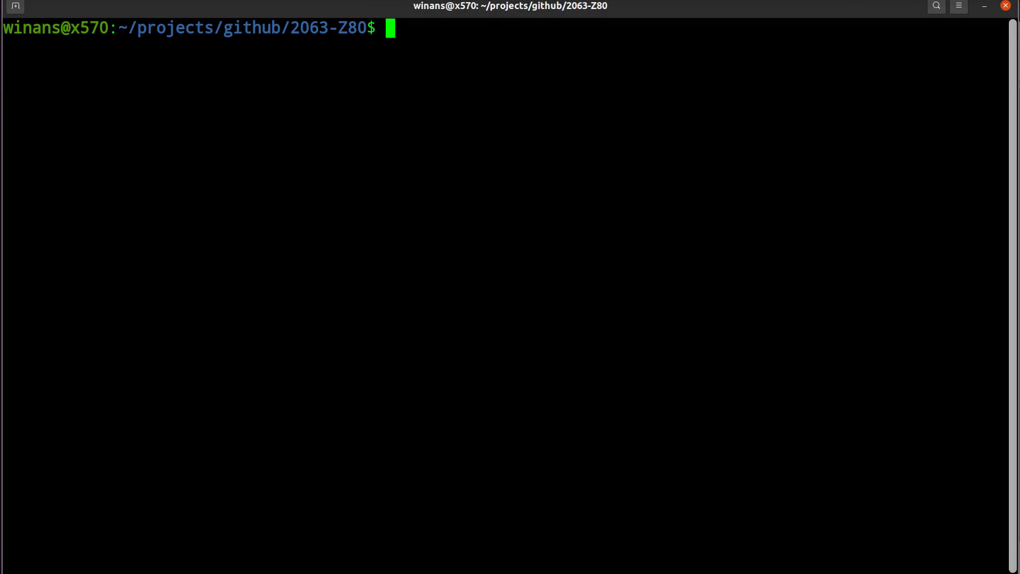
# - In the terminal, list the 2063-Z80 project files, change into the pdf directory and list its contents
pyautogui.write('ll')
pyautogui.press('Return')
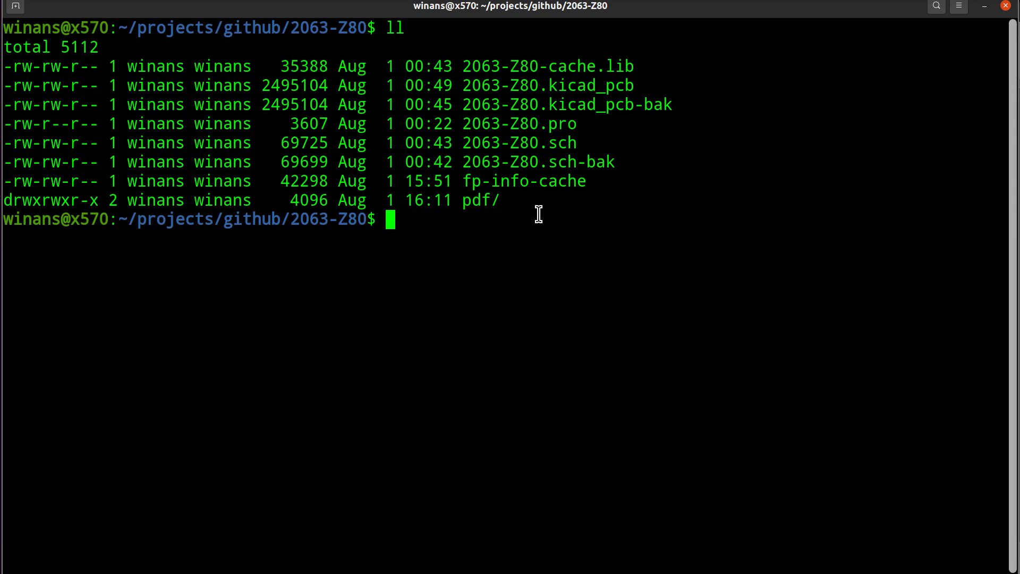
pyautogui.doubleClick(485, 200)
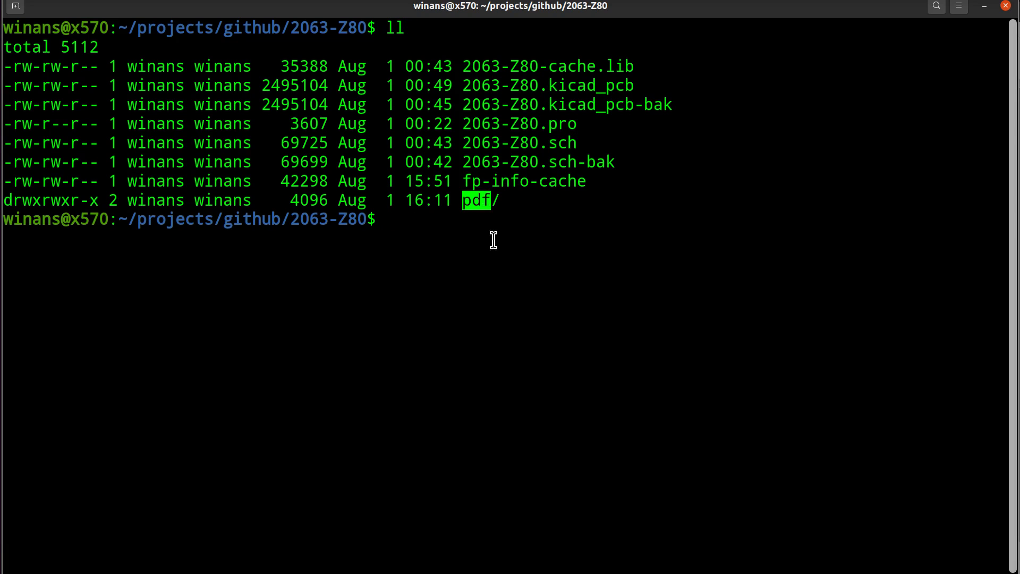
pyautogui.write('cd')
pyautogui.middleClick(499, 251)
pyautogui.press('Return')
pyautogui.write('ll')
pyautogui.press('Return')
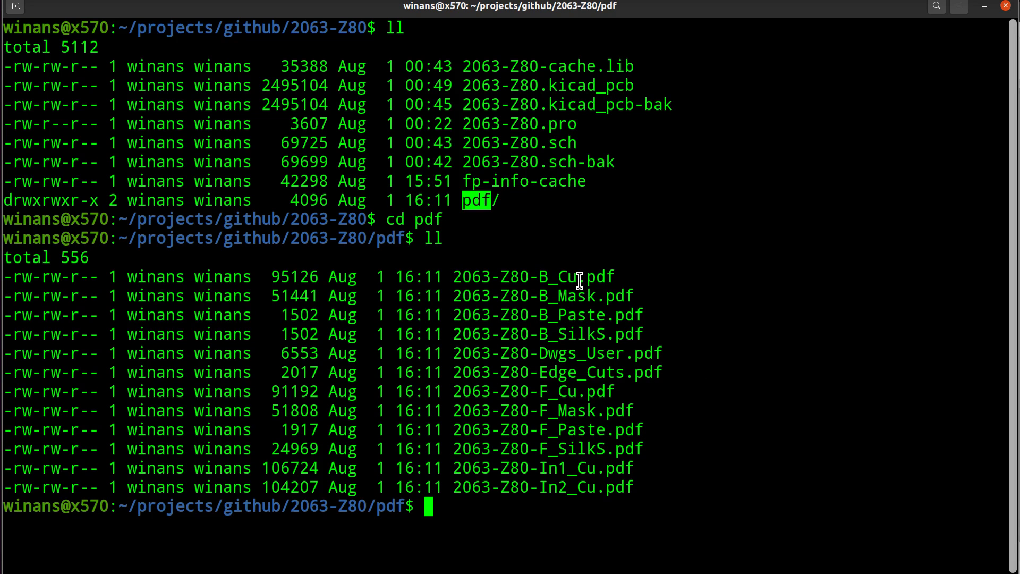
# - Open 2063-Z80-F_Cu.pdf with evince from the terminal
pyautogui.write('evince')
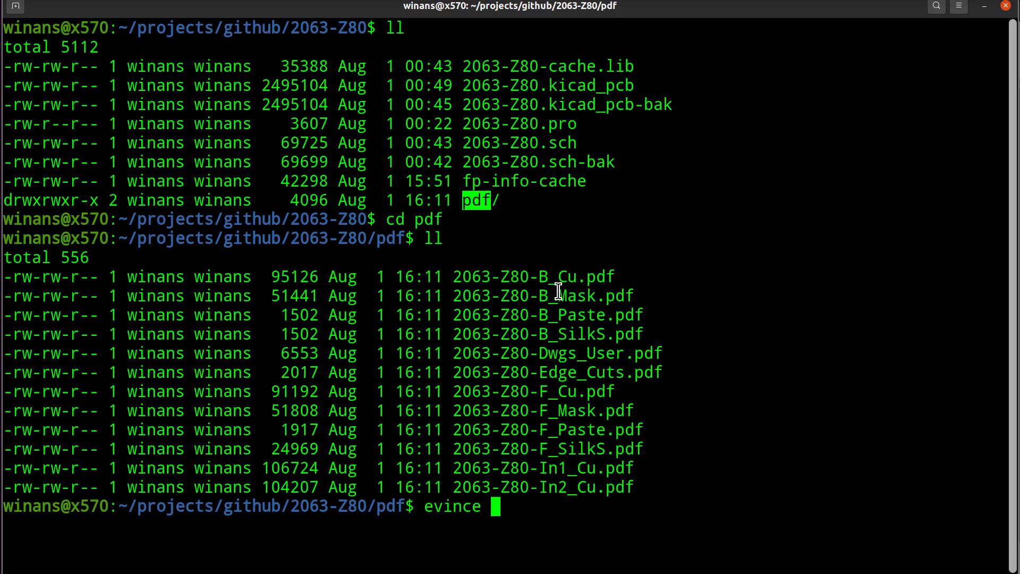
pyautogui.click(568, 391)
pyautogui.doubleClick(568, 391)
pyautogui.middleClick(592, 346)
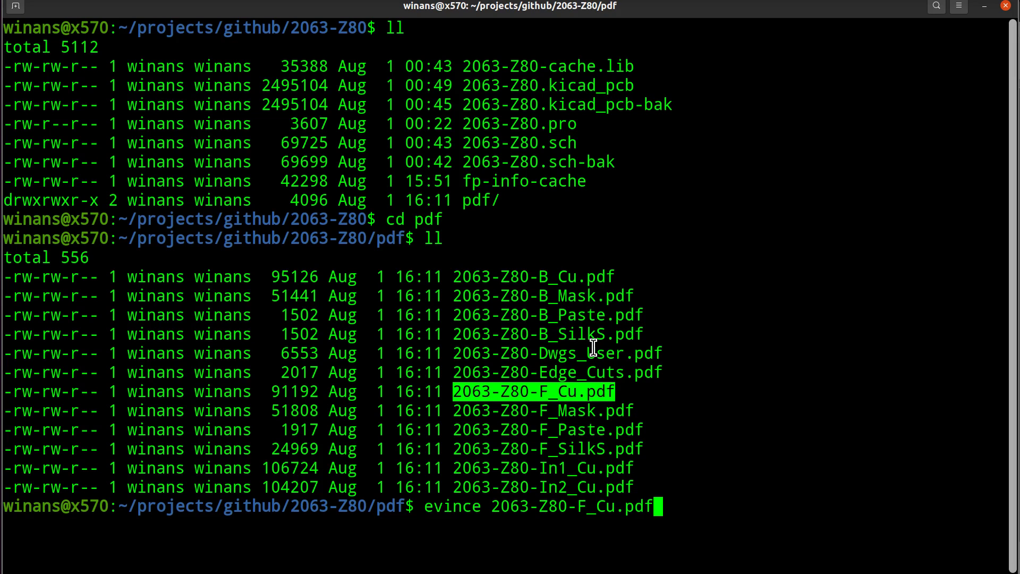
pyautogui.press('Return')
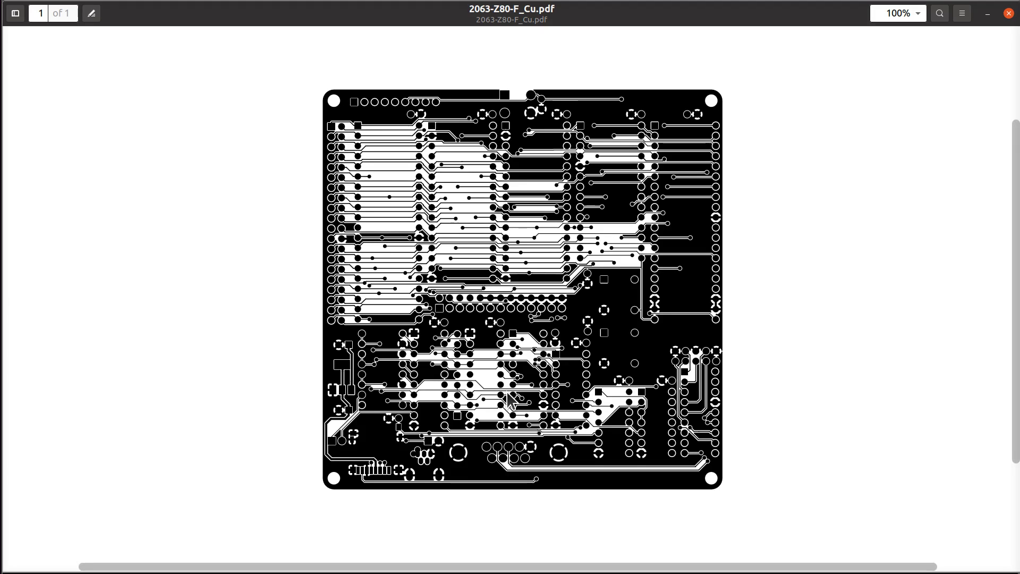
# - Check the print settings for the front copper PDF, including the page setup scale and the page scaling options
pyautogui.click(963, 16)
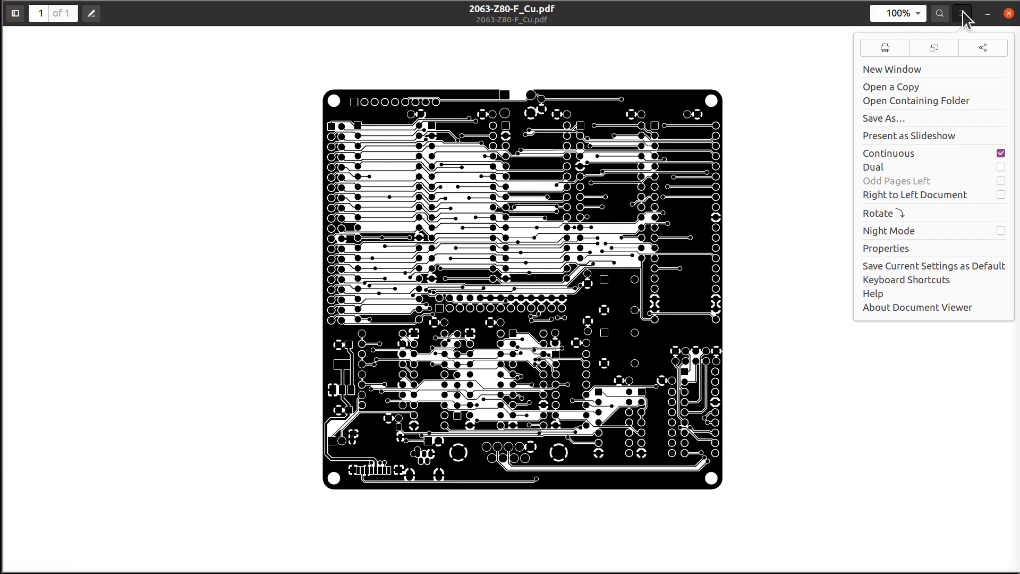
pyautogui.click(881, 48)
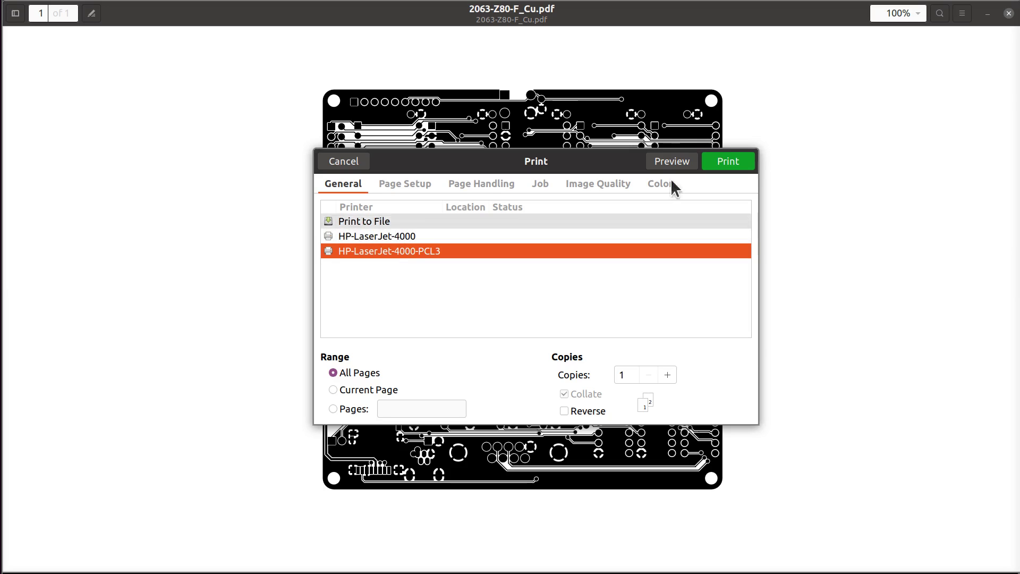
pyautogui.click(420, 185)
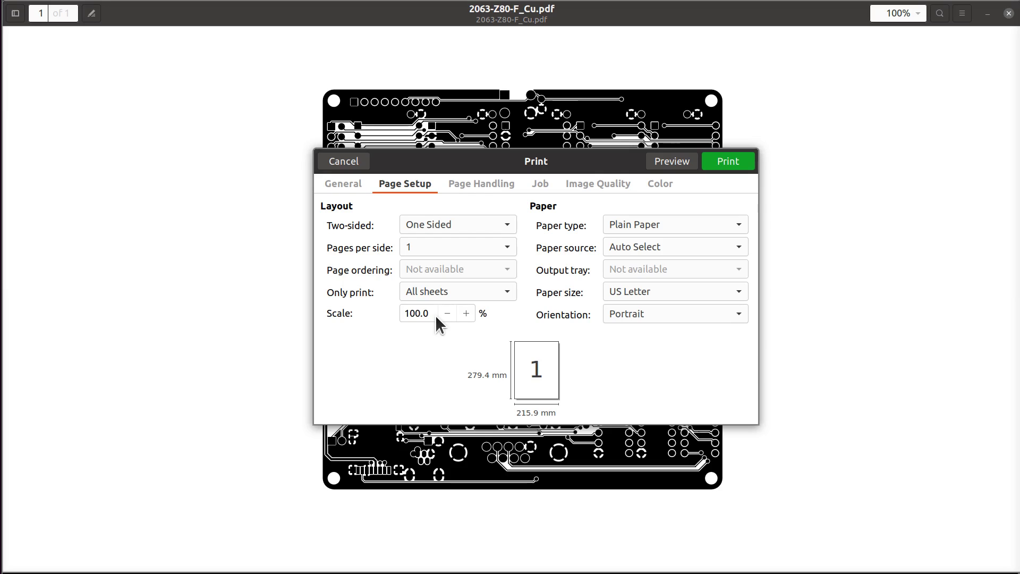
pyautogui.click(484, 184)
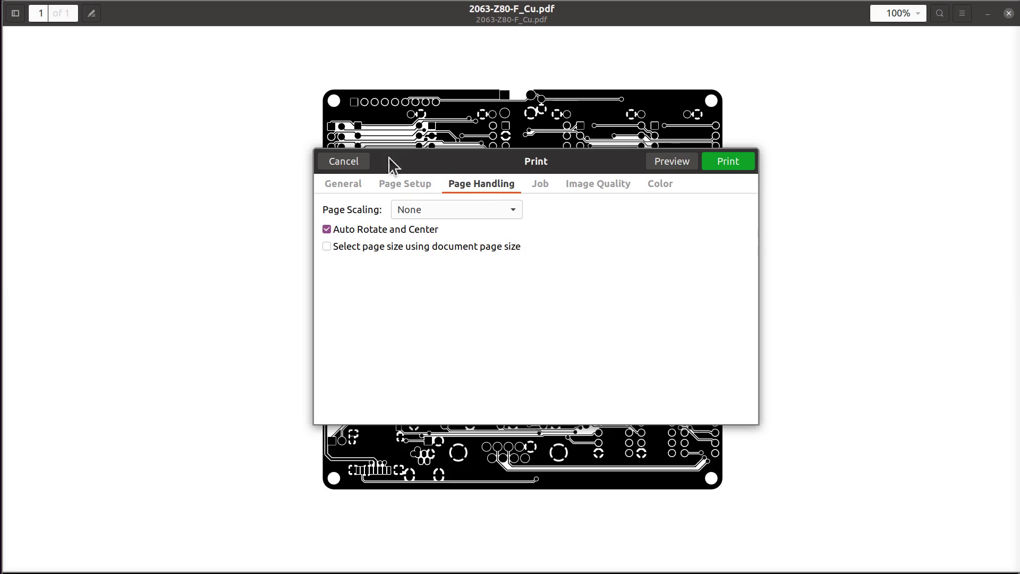
pyautogui.click(471, 207)
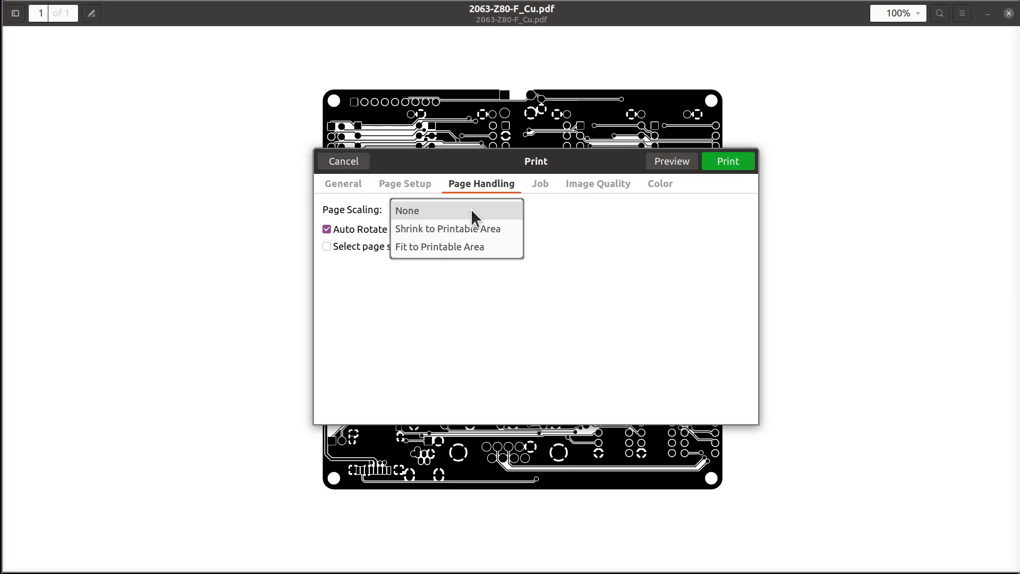
pyautogui.click(602, 247)
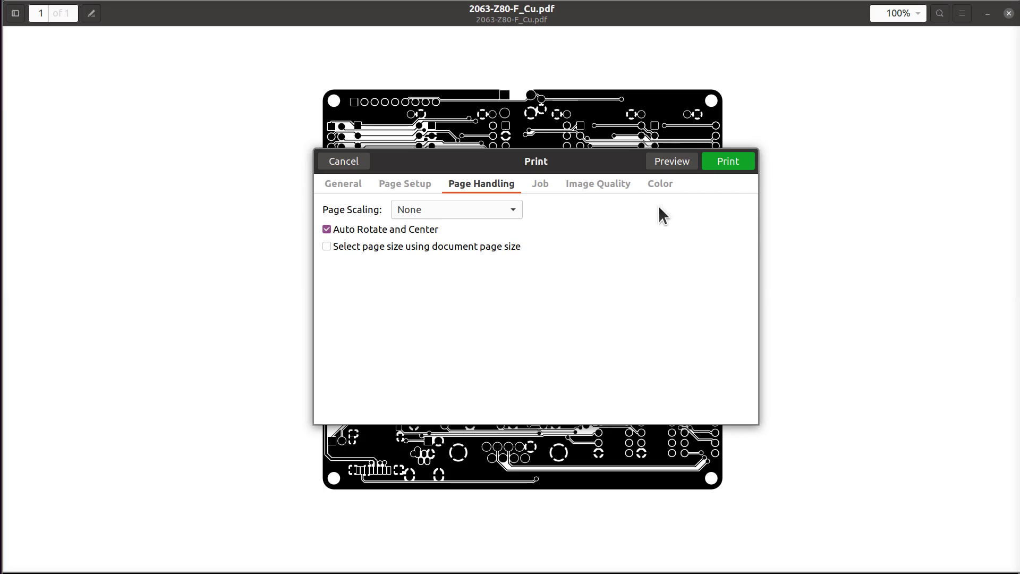
pyautogui.click(344, 183)
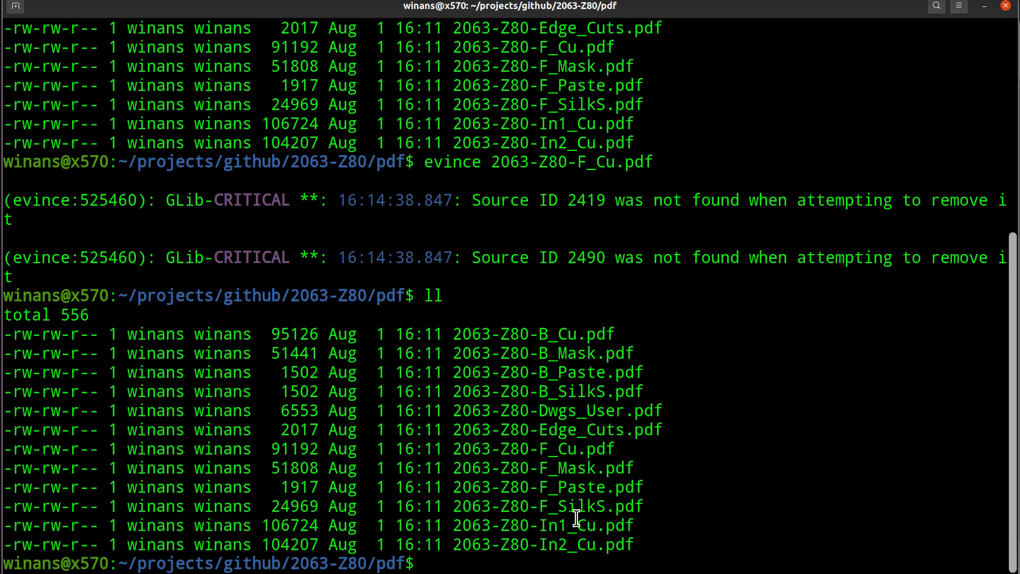
# - Switch to Pcbnew, examine the dimension lines around the board outline and make Dwgs.User the active layer
pyautogui.doubleClick(590, 410)
pyautogui.hotkey('ctrl', 'c')
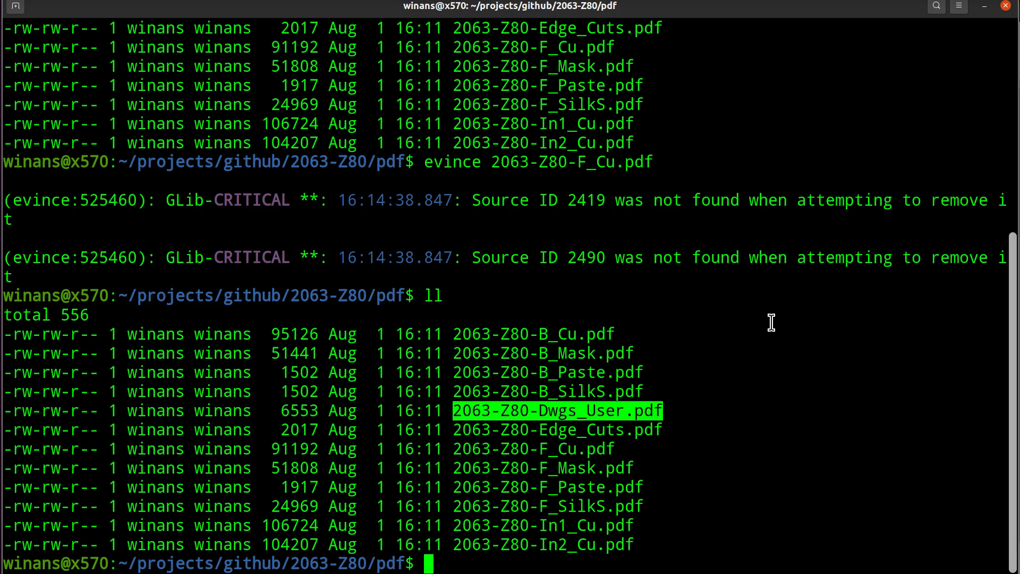
pyautogui.hotkey('alt', 'Tab')
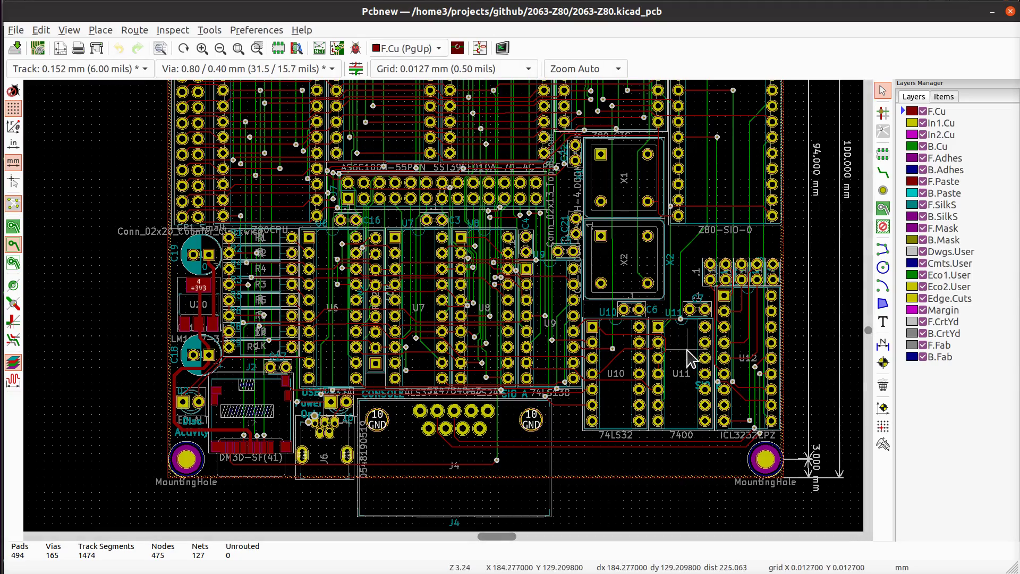
pyautogui.moveTo(724, 362); pyautogui.dragTo(641, 499, button='middle')
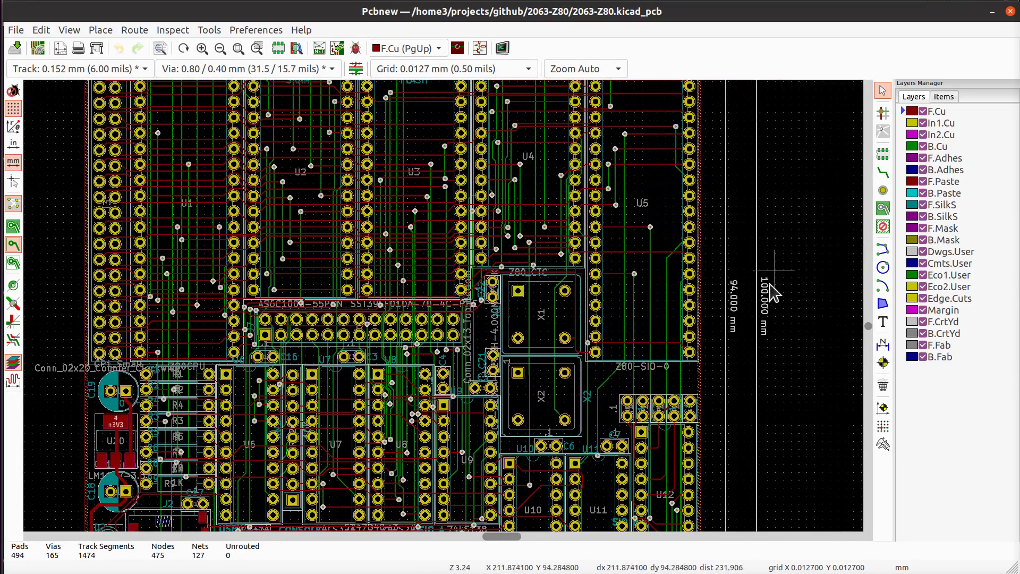
pyautogui.moveTo(760, 410); pyautogui.dragTo(709, 391, button='middle')
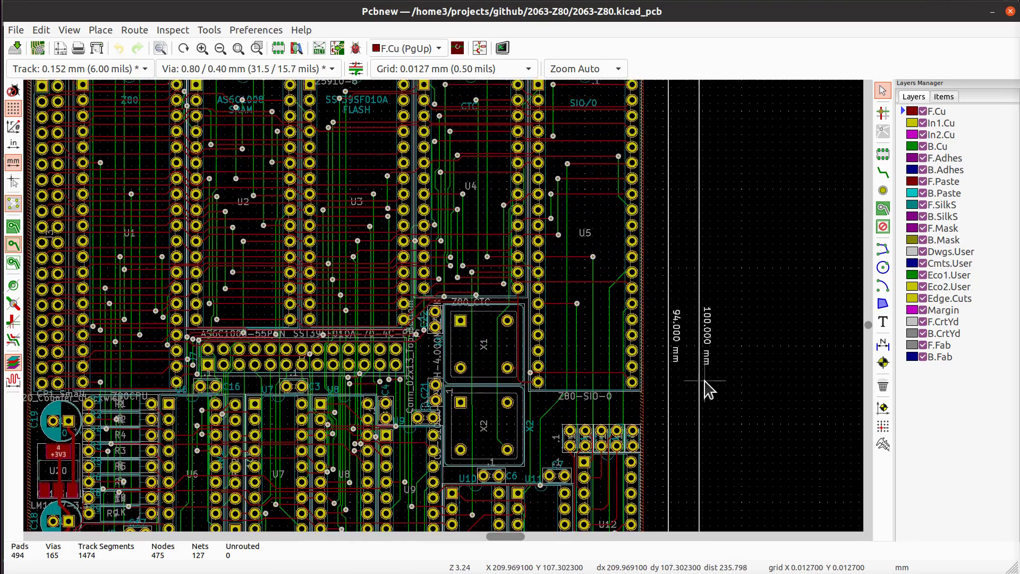
pyautogui.scroll(-2, 699, 294)
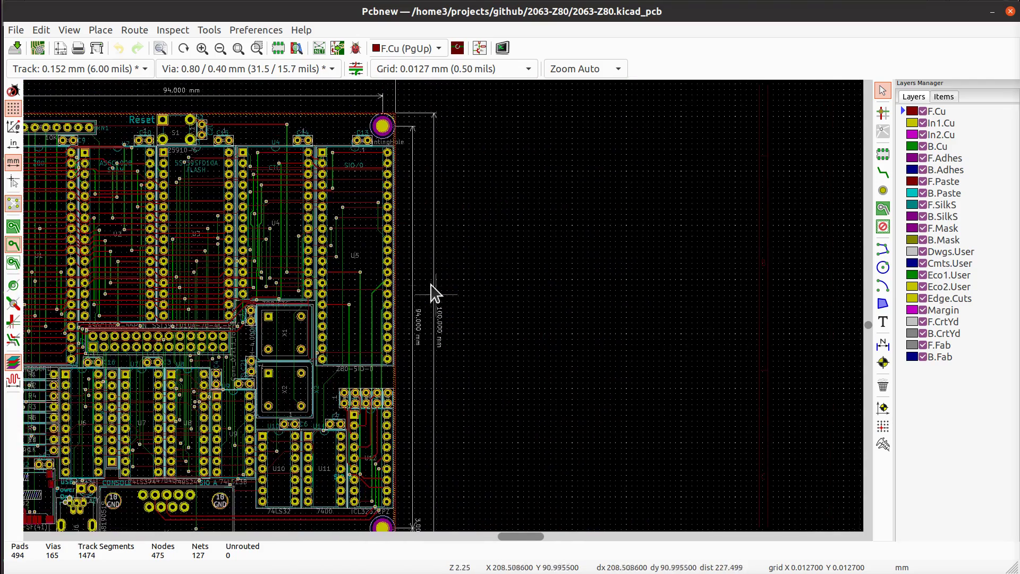
pyautogui.scroll(1, 431, 284)
pyautogui.moveTo(443, 305); pyautogui.dragTo(594, 271, button='middle')
pyautogui.scroll(-1, 594, 271)
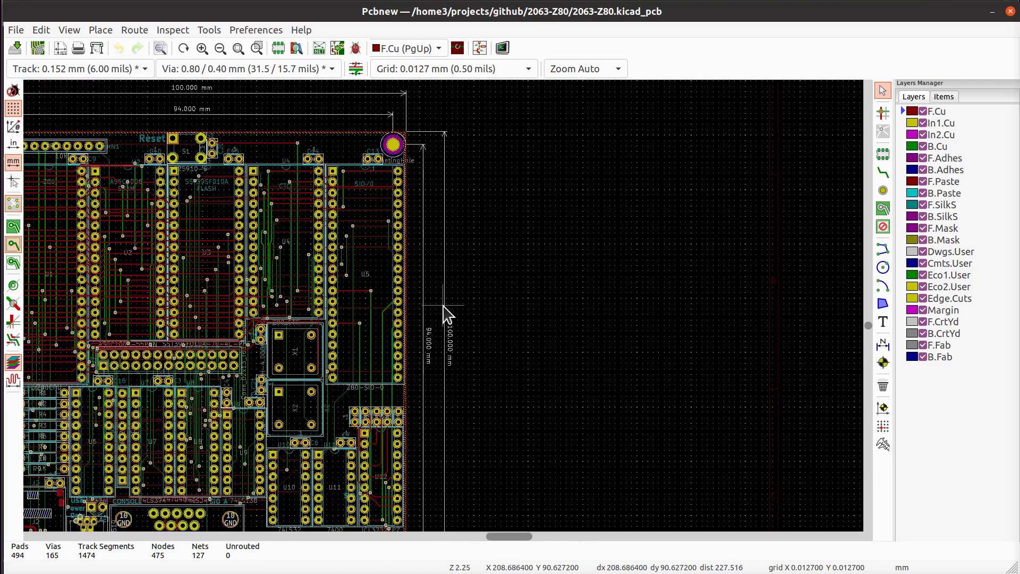
pyautogui.moveTo(353, 298); pyautogui.dragTo(528, 273, button='middle')
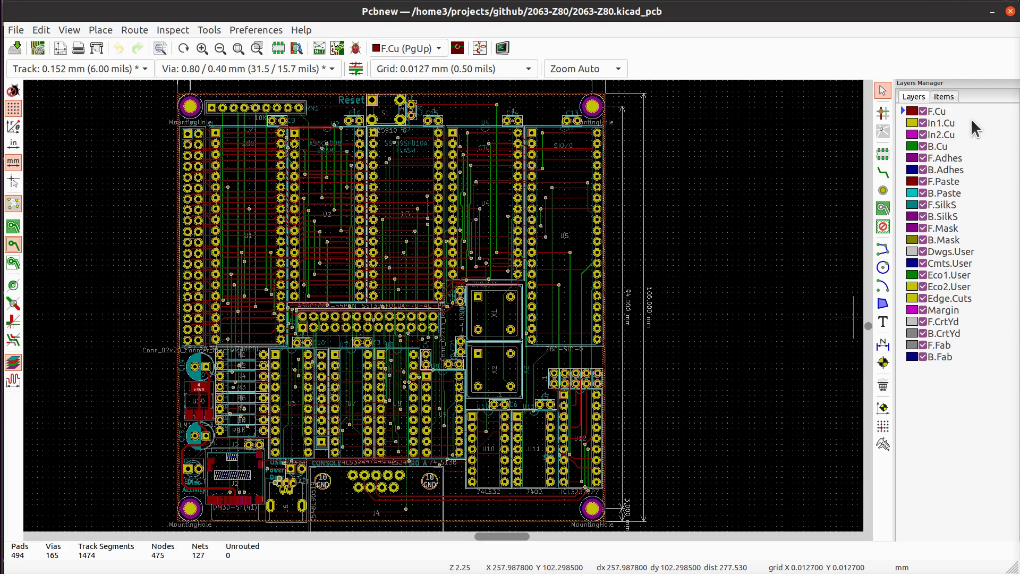
pyautogui.click(942, 250)
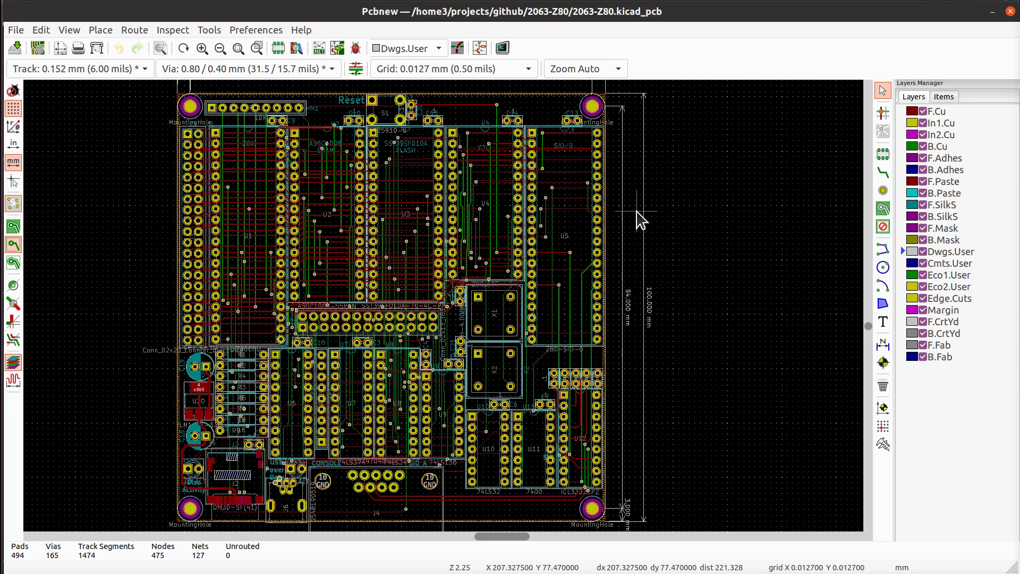
# - Switch to the terminal and open 2063-Z80-Dwgs_User.pdf with evince to view the plotted dimensions
pyautogui.hotkey('alt', 'Tab')
pyautogui.doubleClick(604, 410)
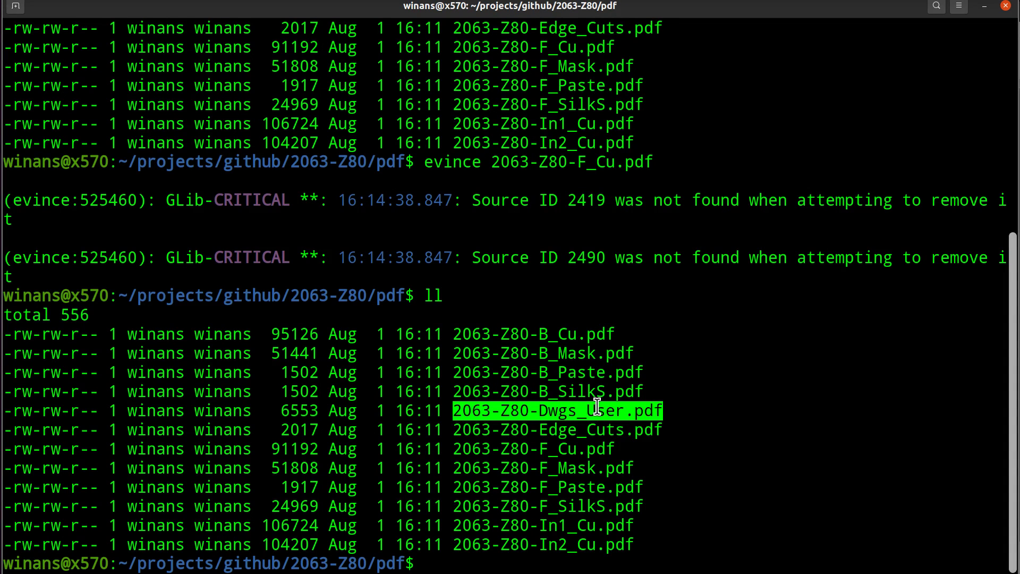
pyautogui.write('evince')
pyautogui.middleClick(597, 402)
pyautogui.press('Return')
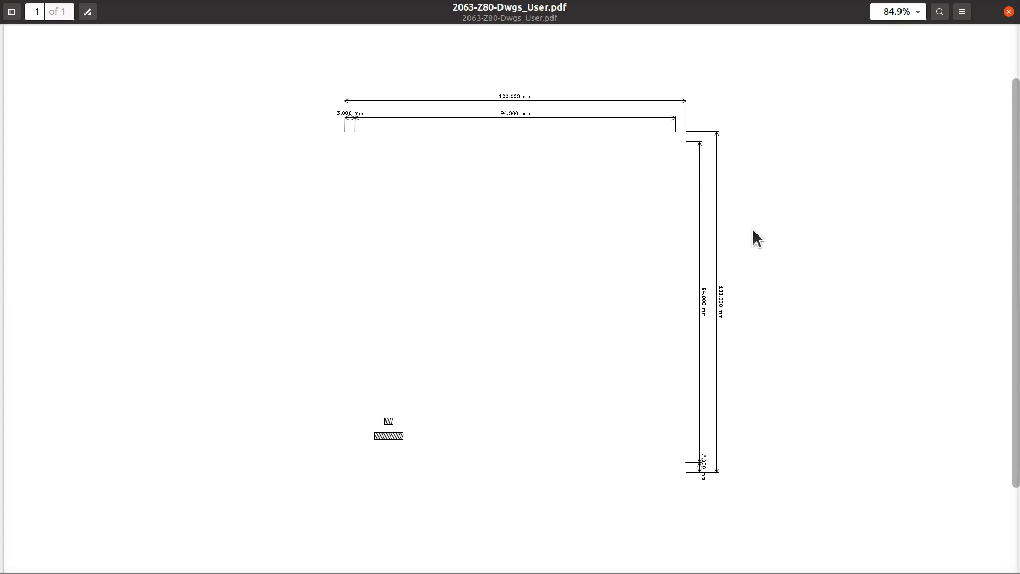
pyautogui.scroll(3, 754, 234)
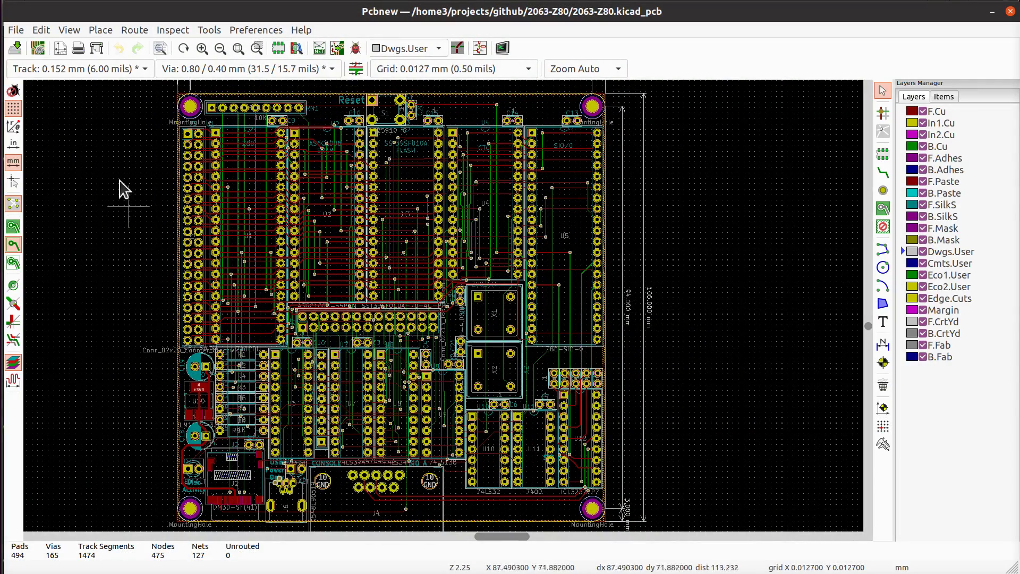
# - Plot the board layers to PDF in the pdf directory again with the Negative plot option enabled
pyautogui.click(78, 47)
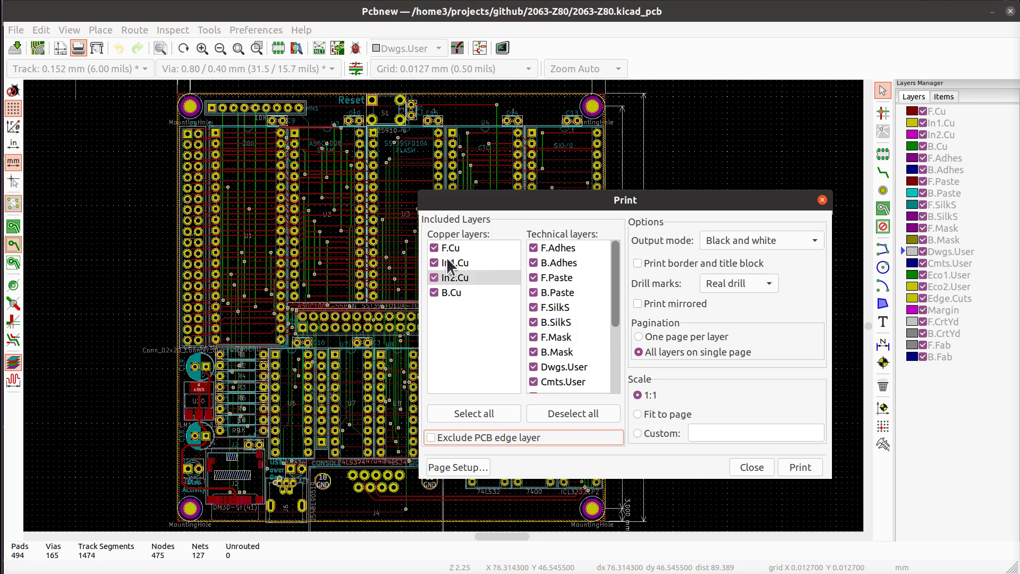
pyautogui.press('Escape')
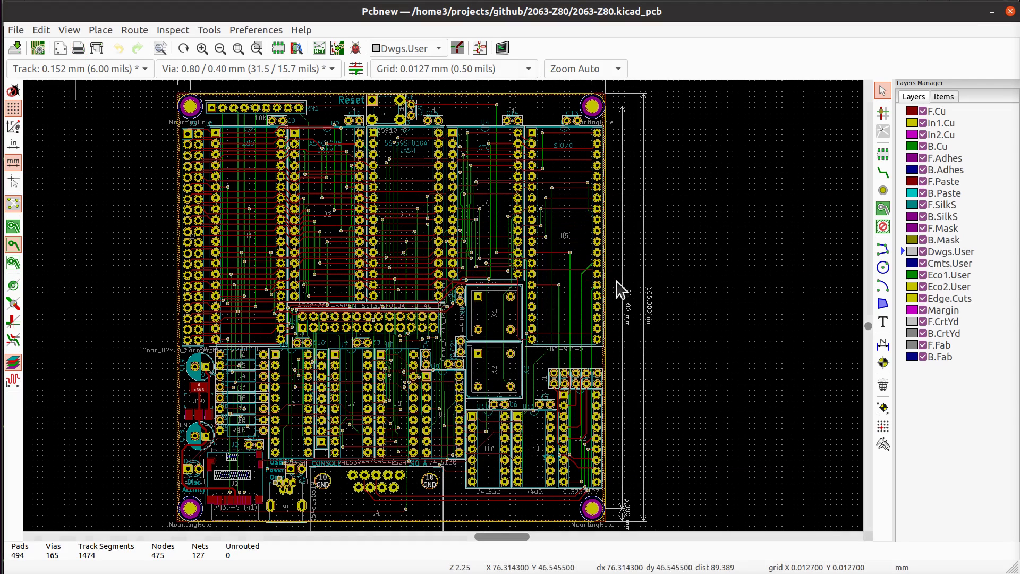
pyautogui.click(95, 49)
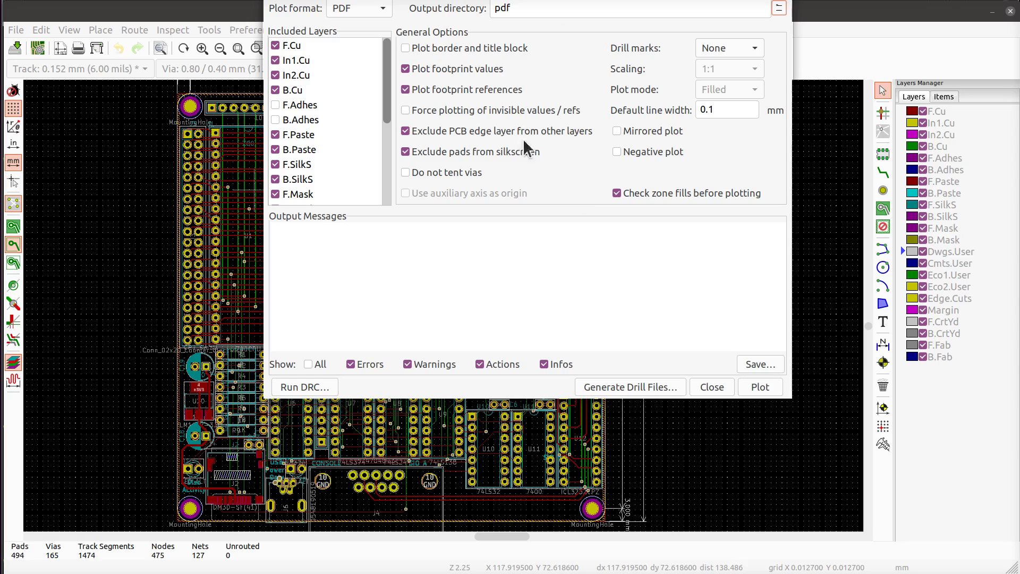
pyautogui.click(624, 151)
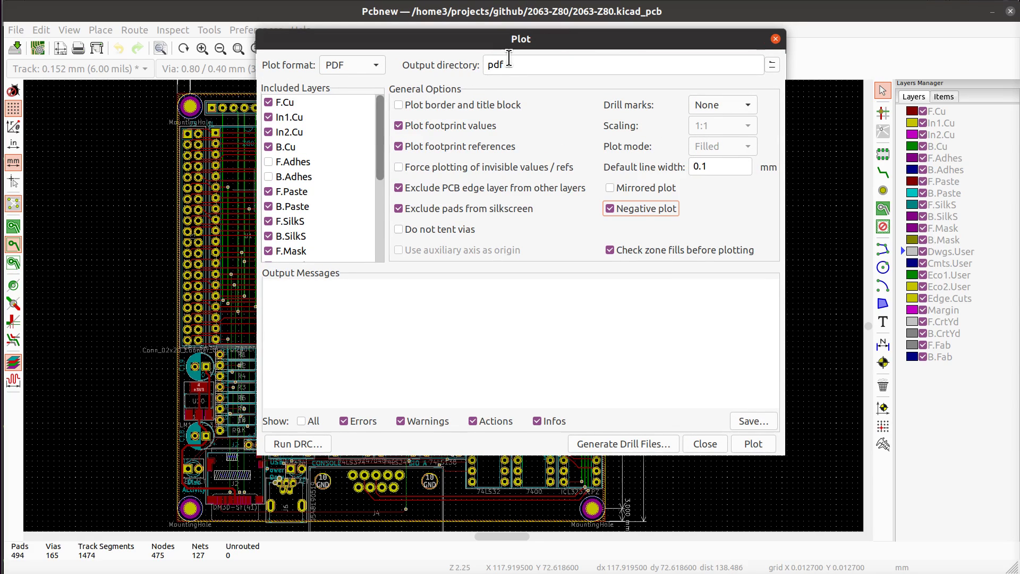
pyautogui.click(752, 446)
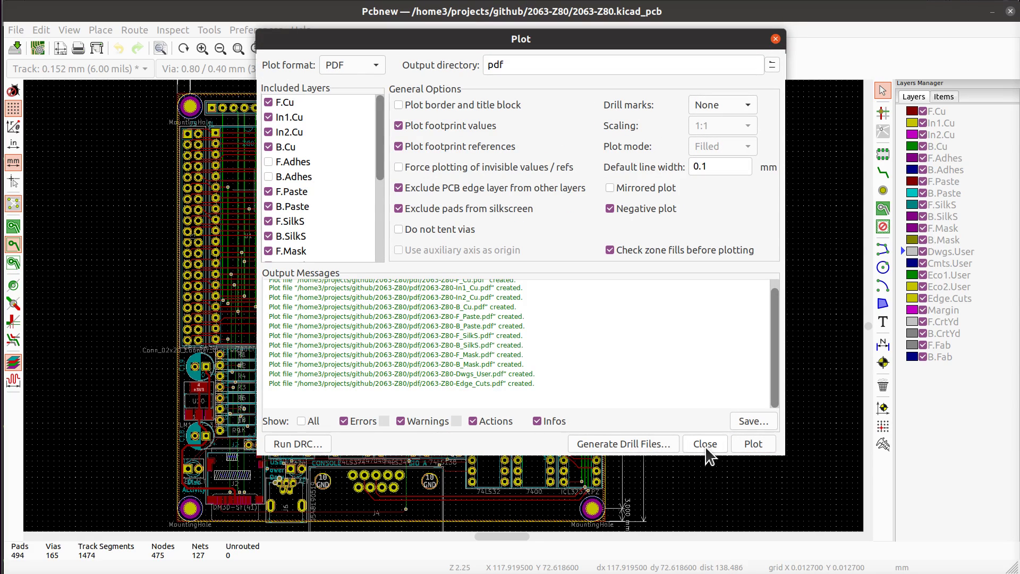
pyautogui.click(706, 445)
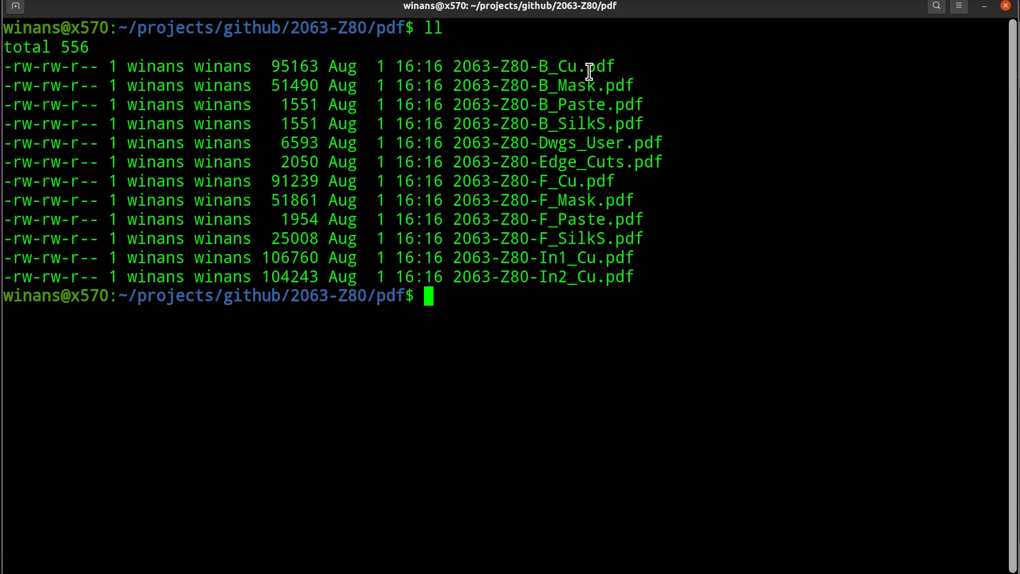
# - Switch to the terminal, open 2063-Z80-F_Cu.pdf with evince and examine the negative plot of the front copper layer
pyautogui.doubleClick(564, 176)
pyautogui.hotkey('ctrl', 'c')
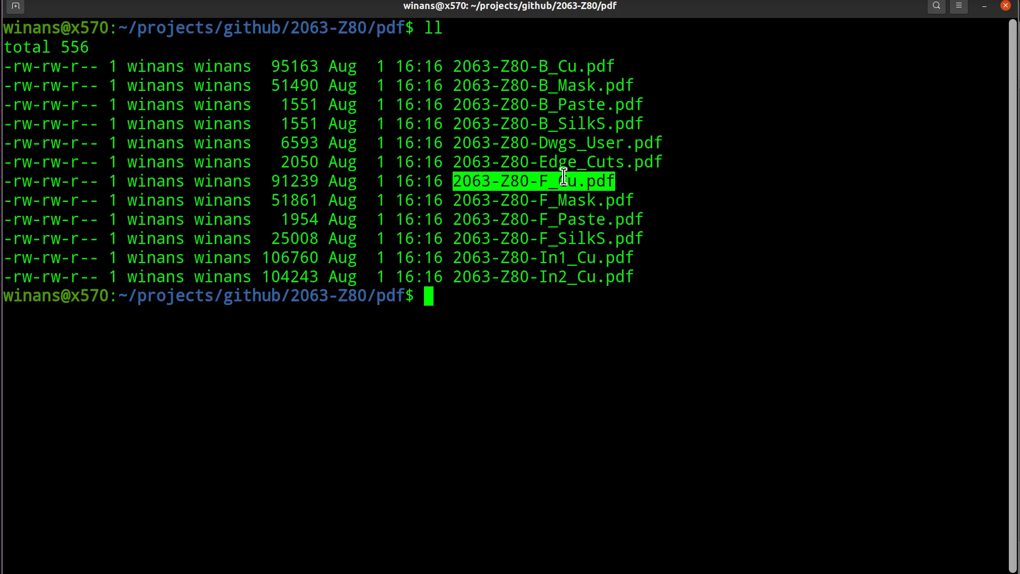
pyautogui.write('evince')
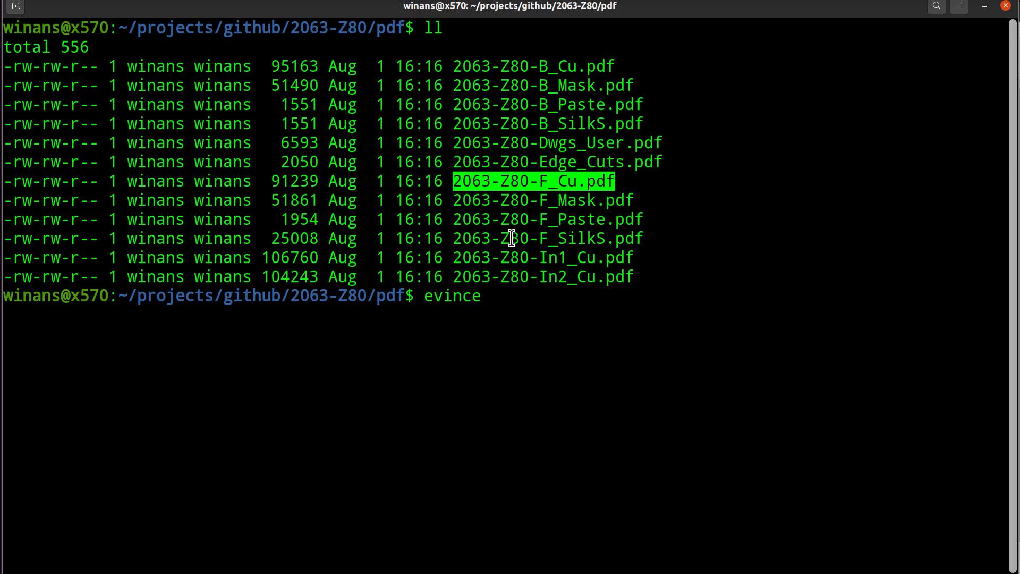
pyautogui.middleClick(511, 238)
pyautogui.press('Return')
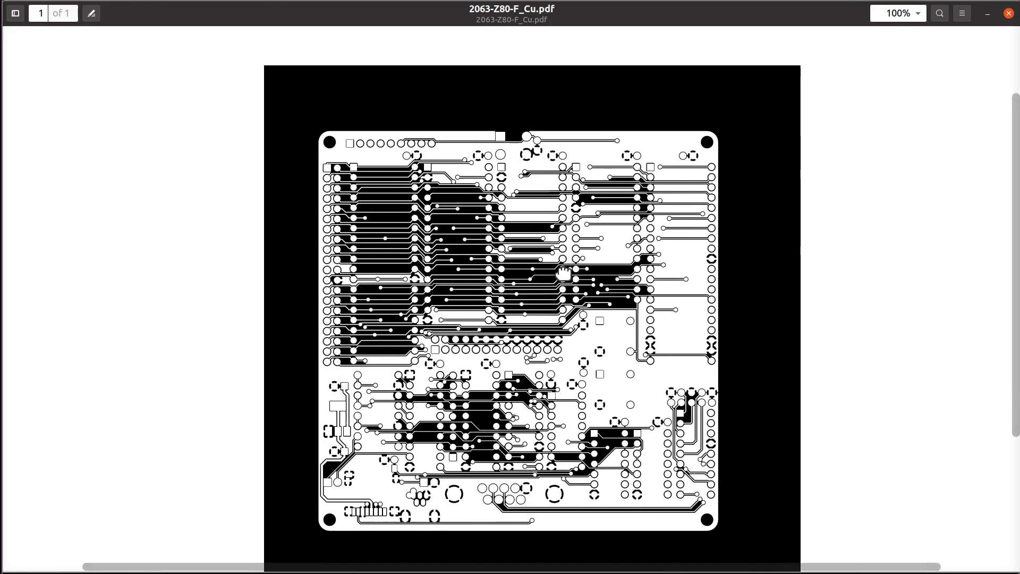
pyautogui.moveTo(563, 274); pyautogui.dragTo(549, 235, button='middle')
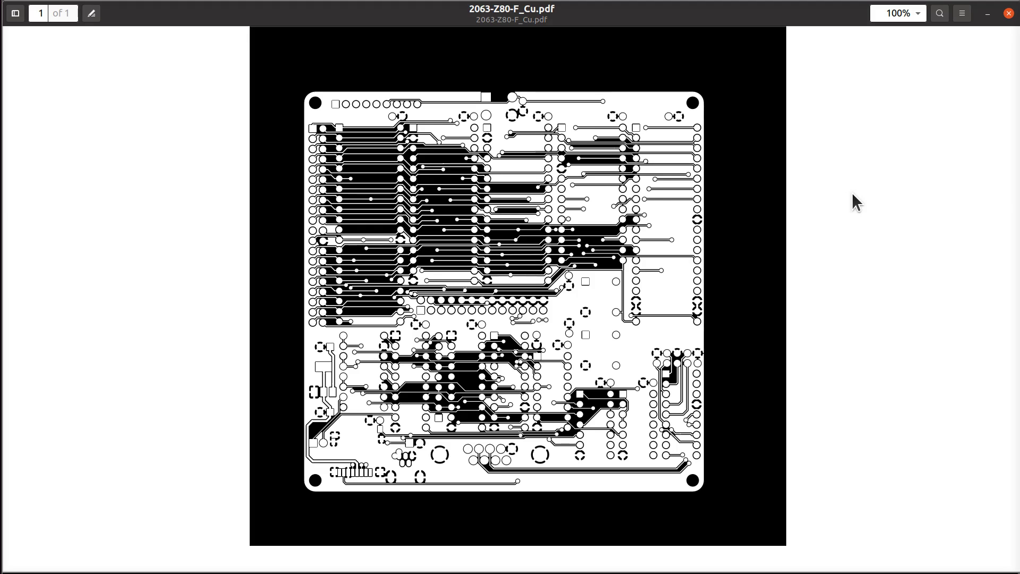
pyautogui.scroll(2, 668, 257)
pyautogui.scroll(-2, 668, 257)
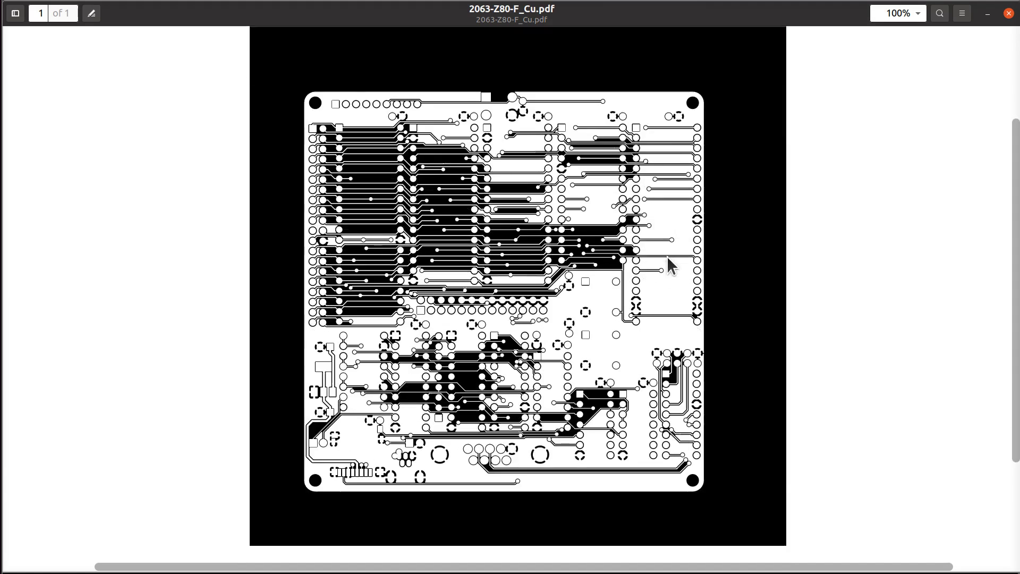